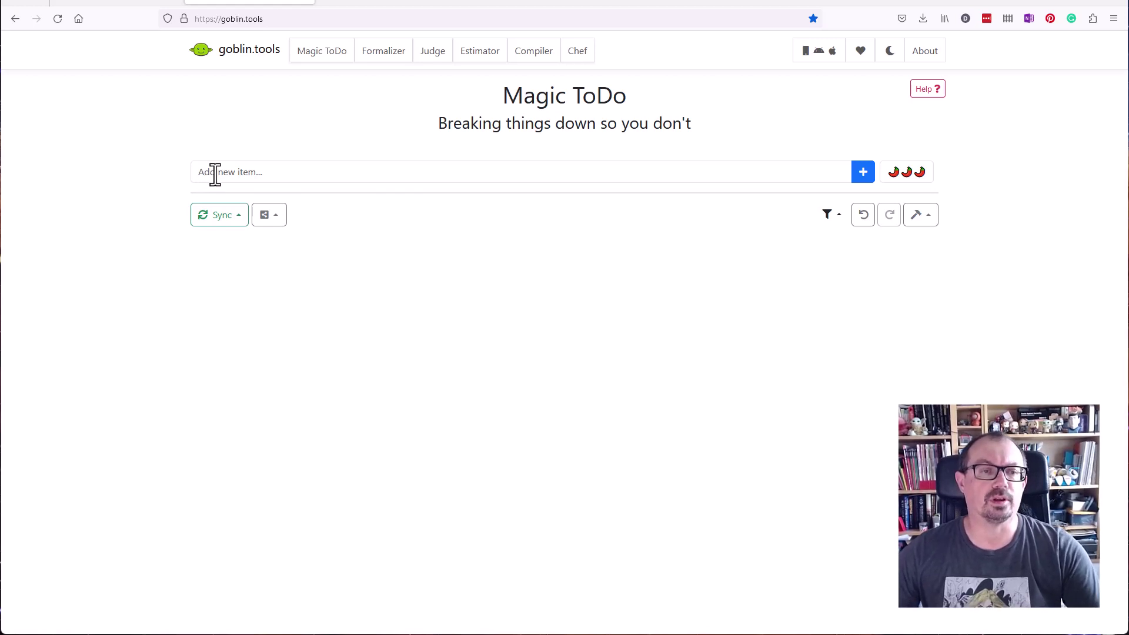
Step: Add the holiday car-loading task, then break it and its gather-items subtask into subtasks
click(214, 174)
text(load a car ready for a week self-catering holiday)
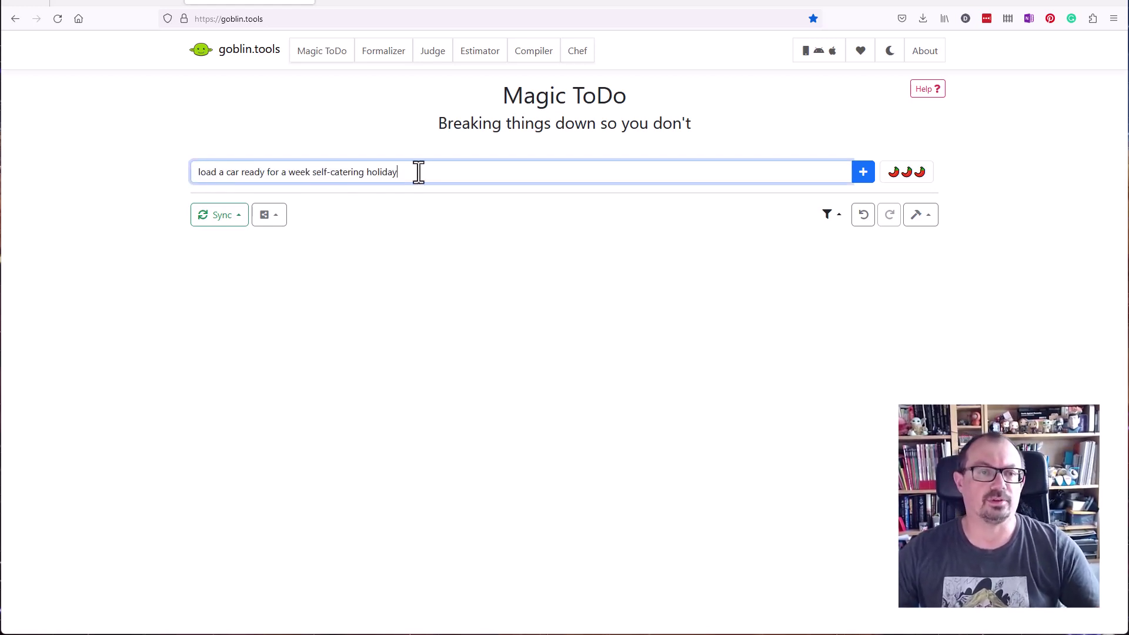
click(862, 174)
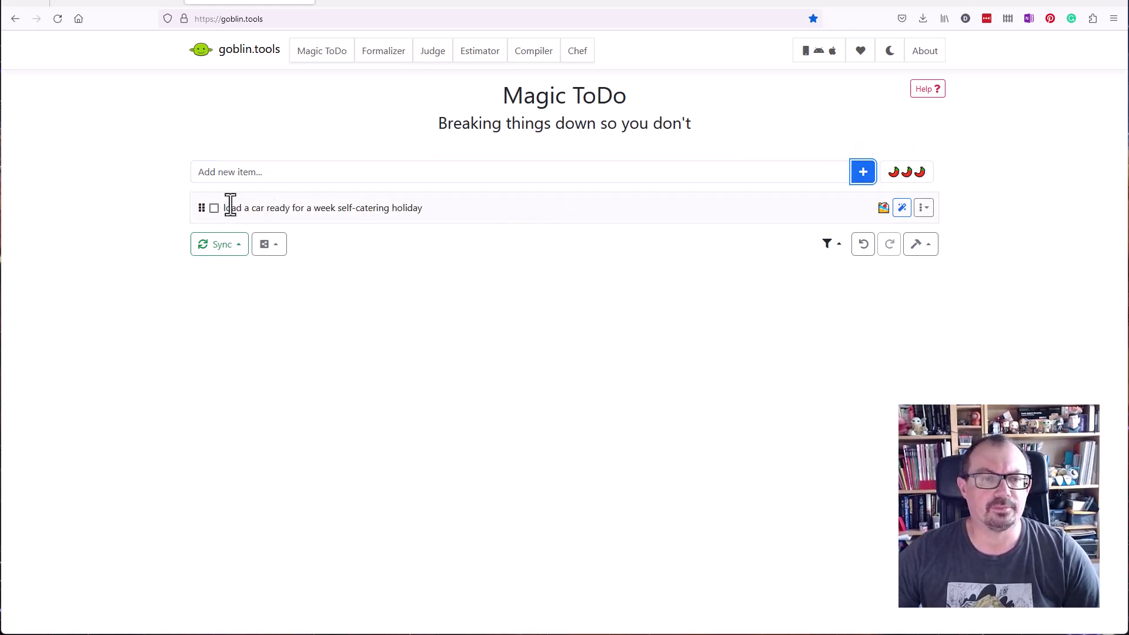
click(903, 210)
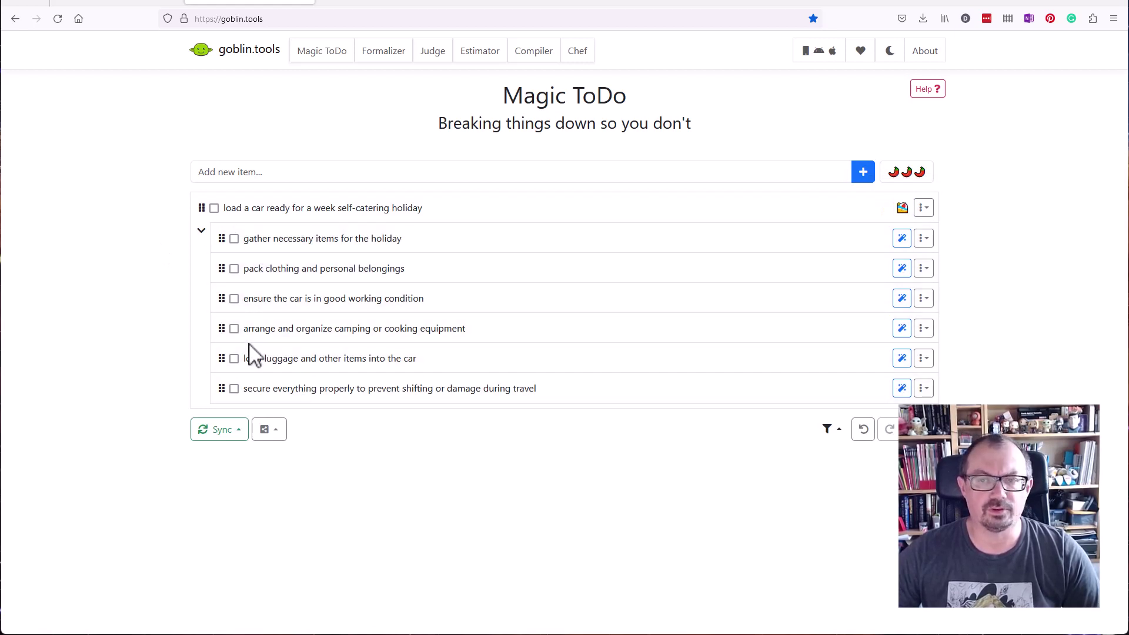
click(902, 238)
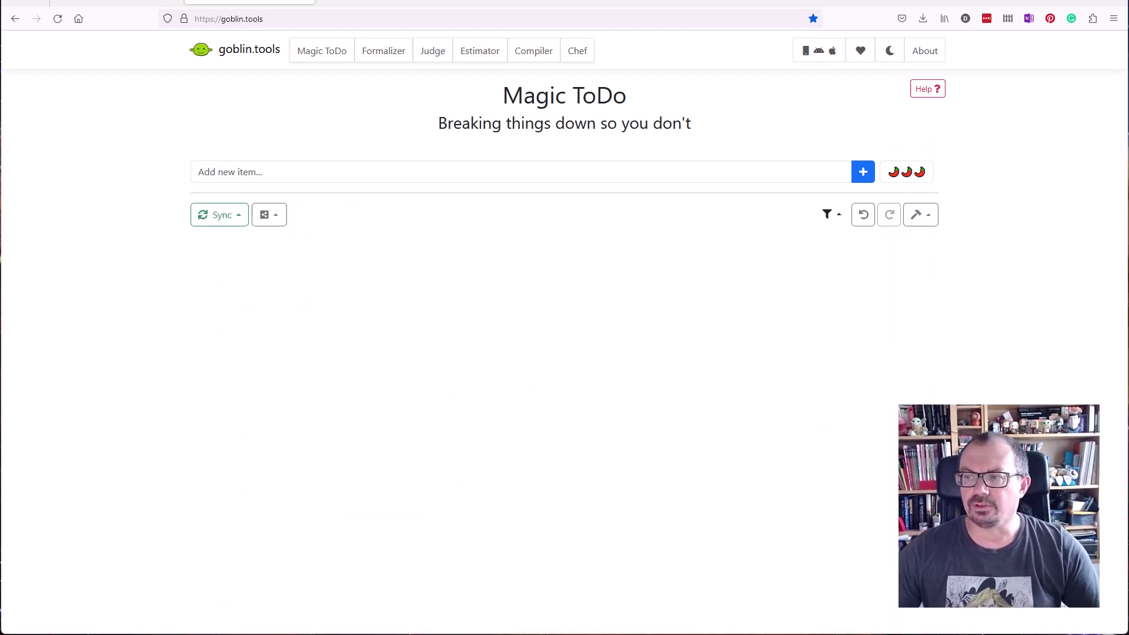
Step: Add the Roman empire report task, break it into subtasks, and estimate their times
click(224, 171)
text(write a report about the fall of the roman empire)
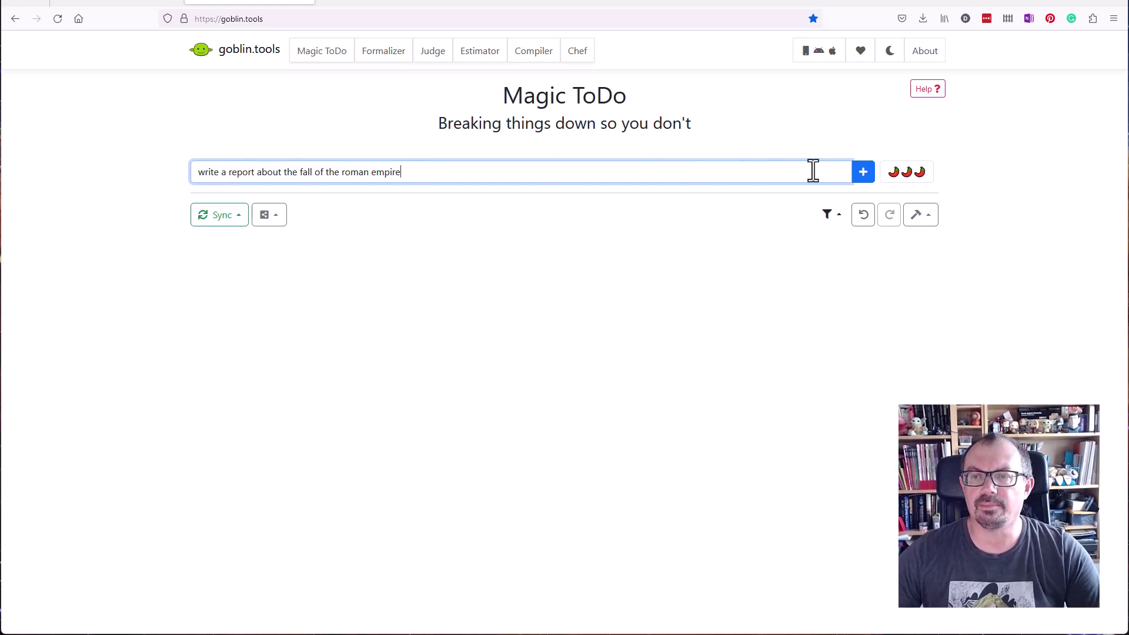
click(865, 175)
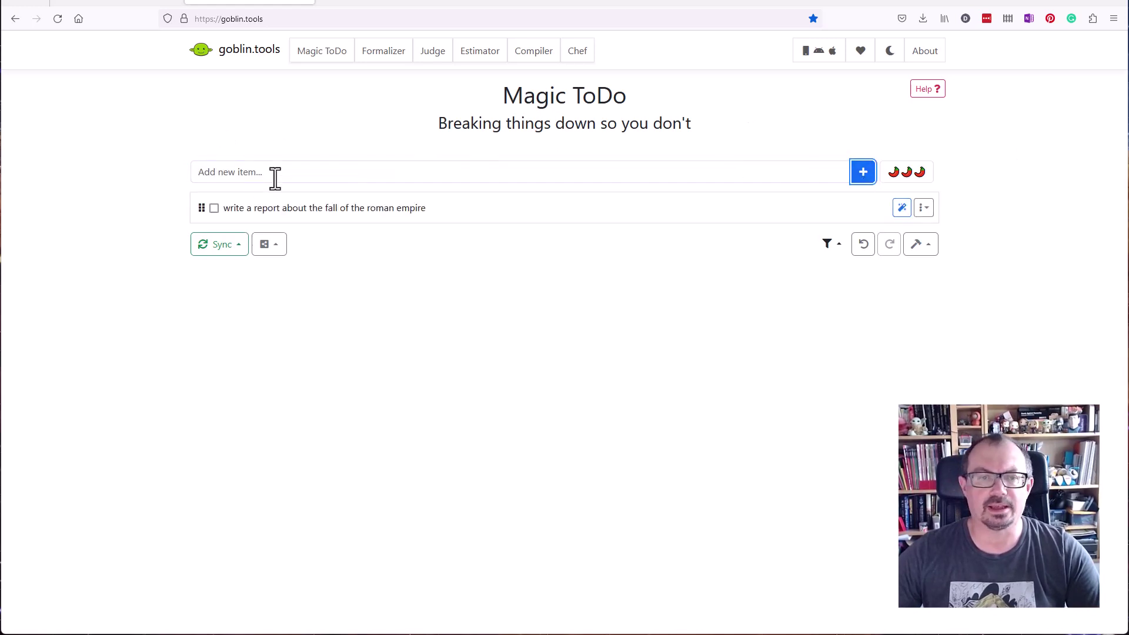
click(902, 210)
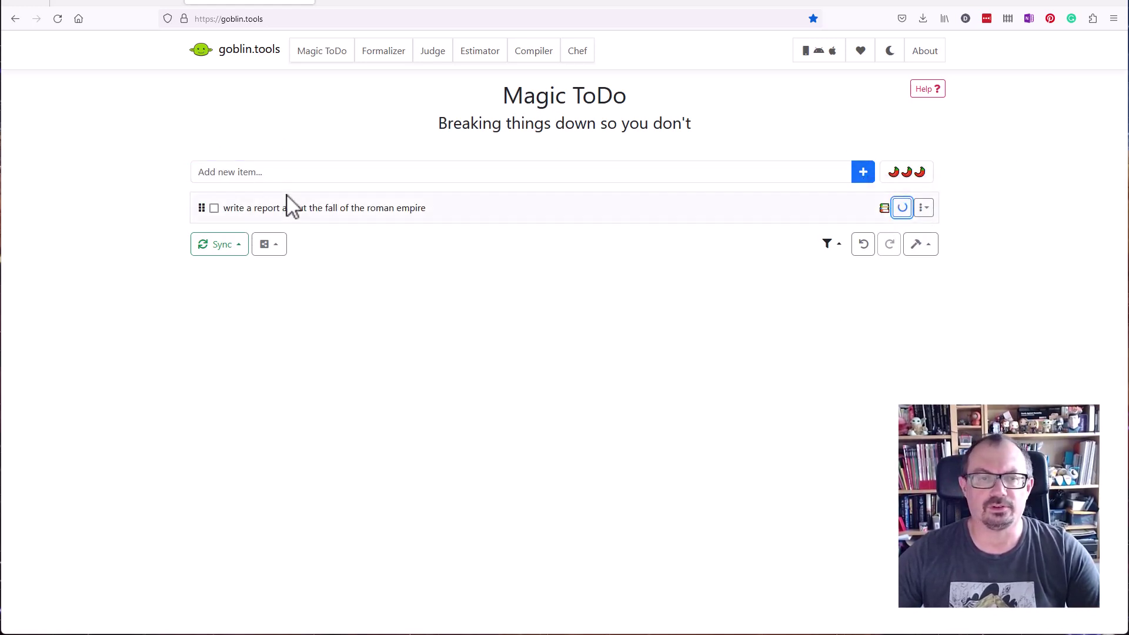
click(923, 209)
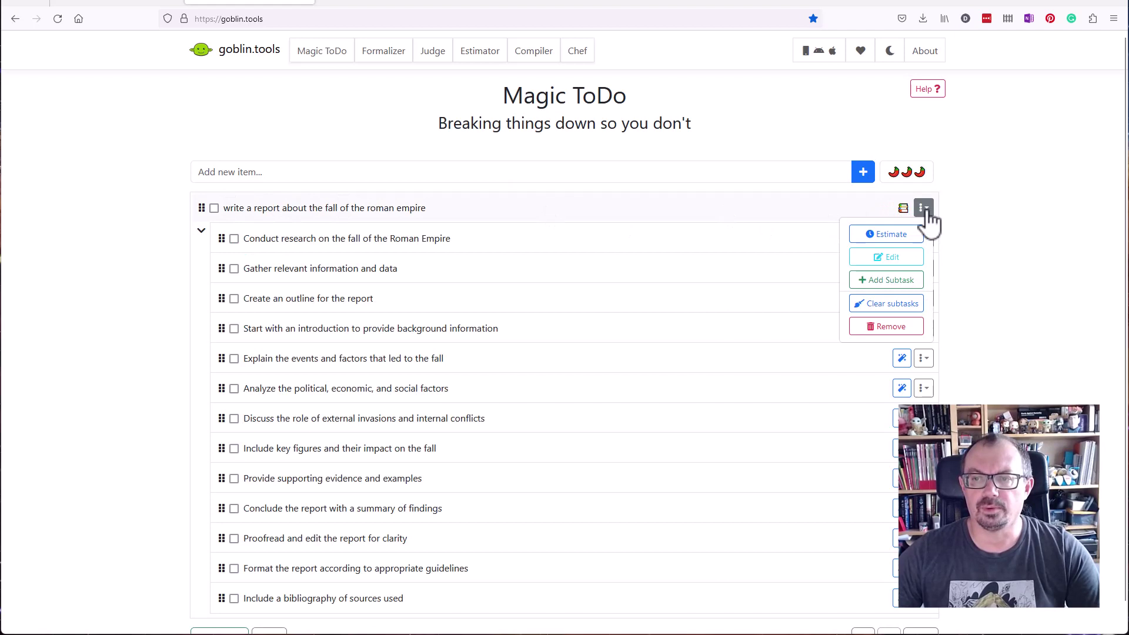
click(903, 236)
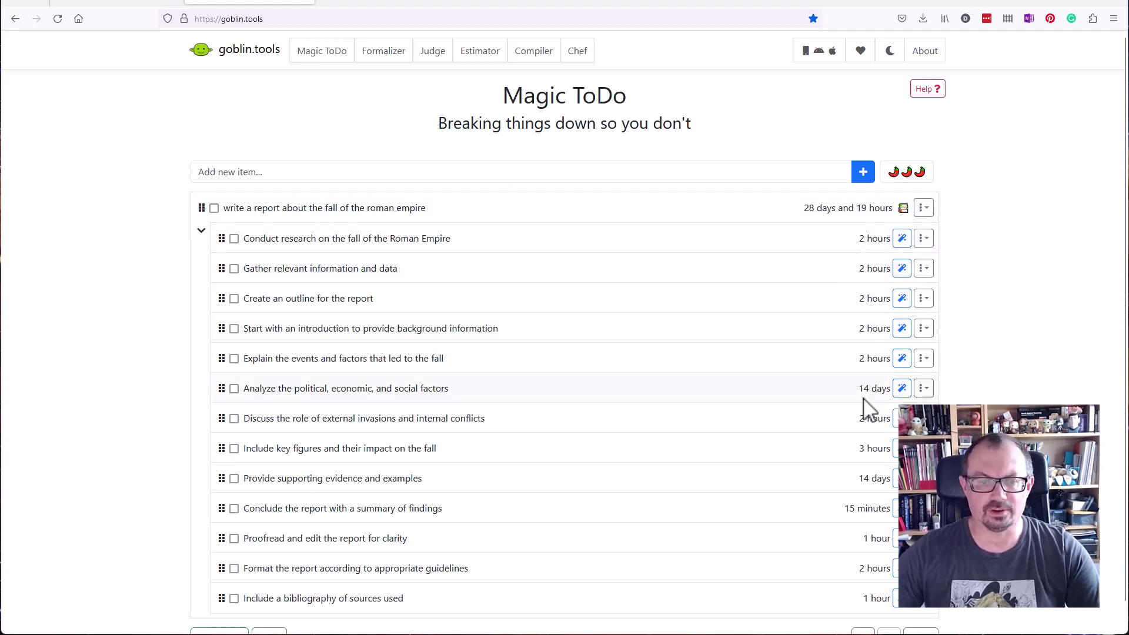
click(382, 51)
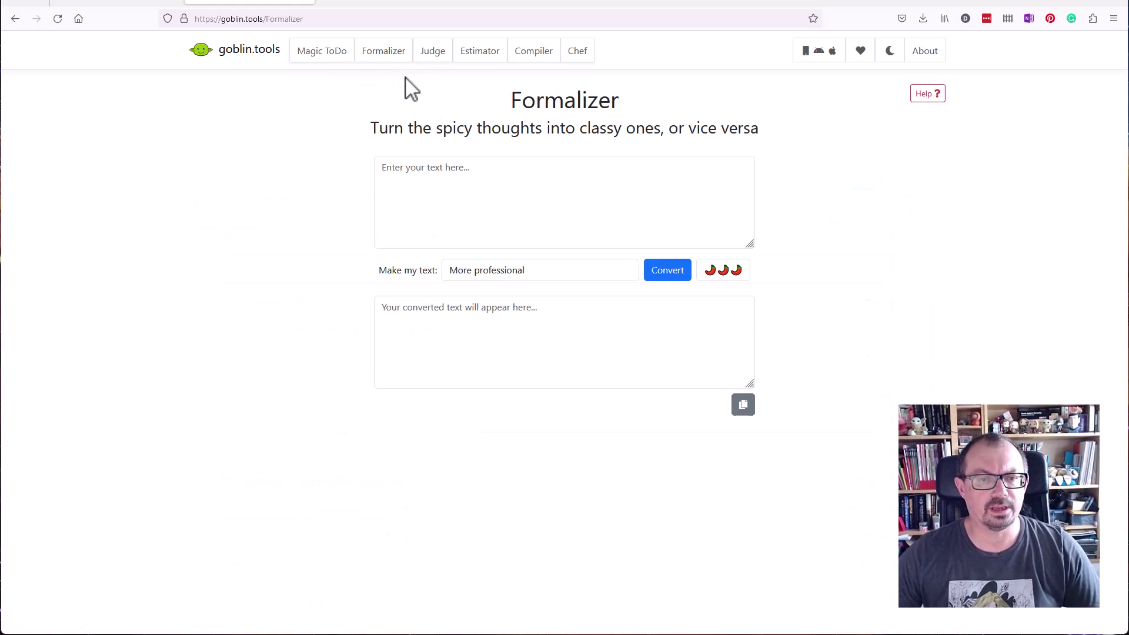
Step: Convert the pasted casual meeting invitation into a 'More professional' version
click(569, 273)
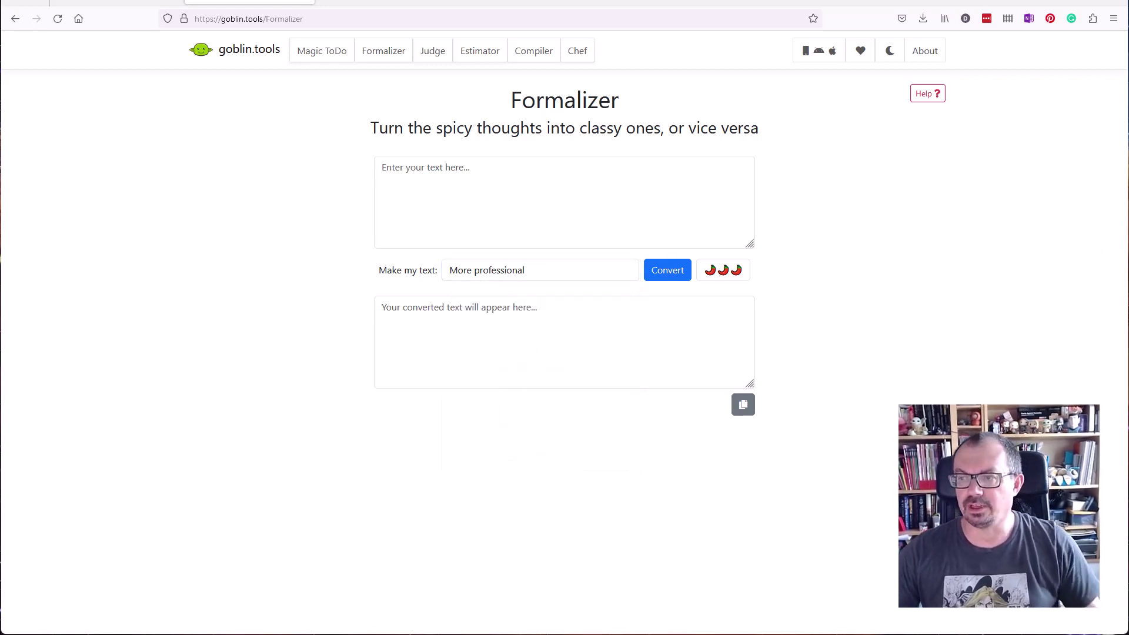
click(494, 181)
key(ctrl+v)
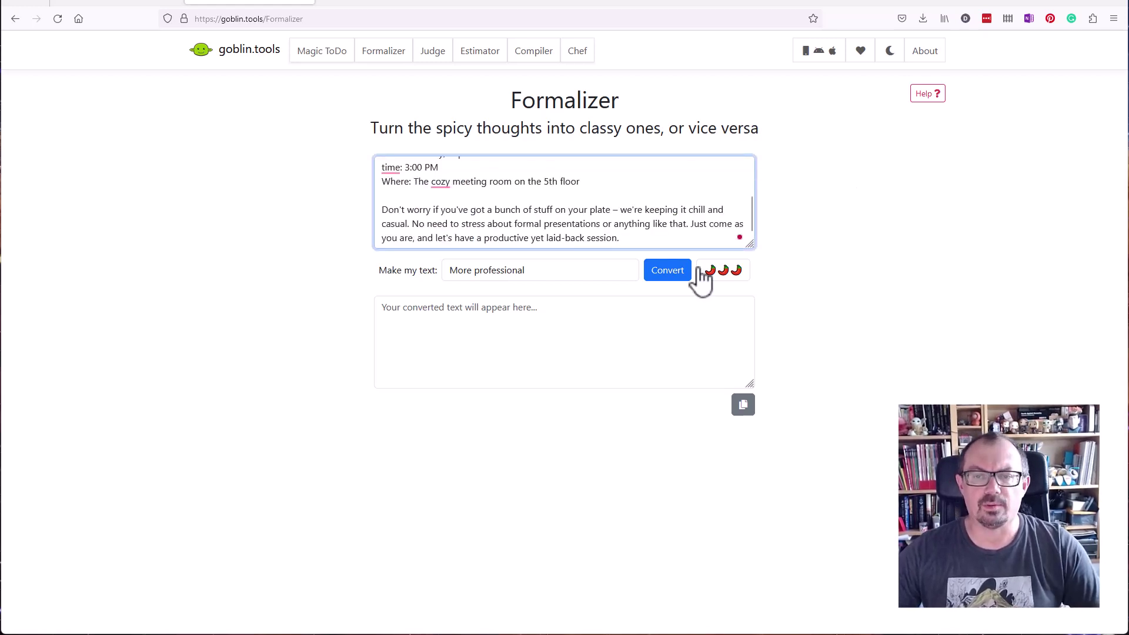
click(675, 274)
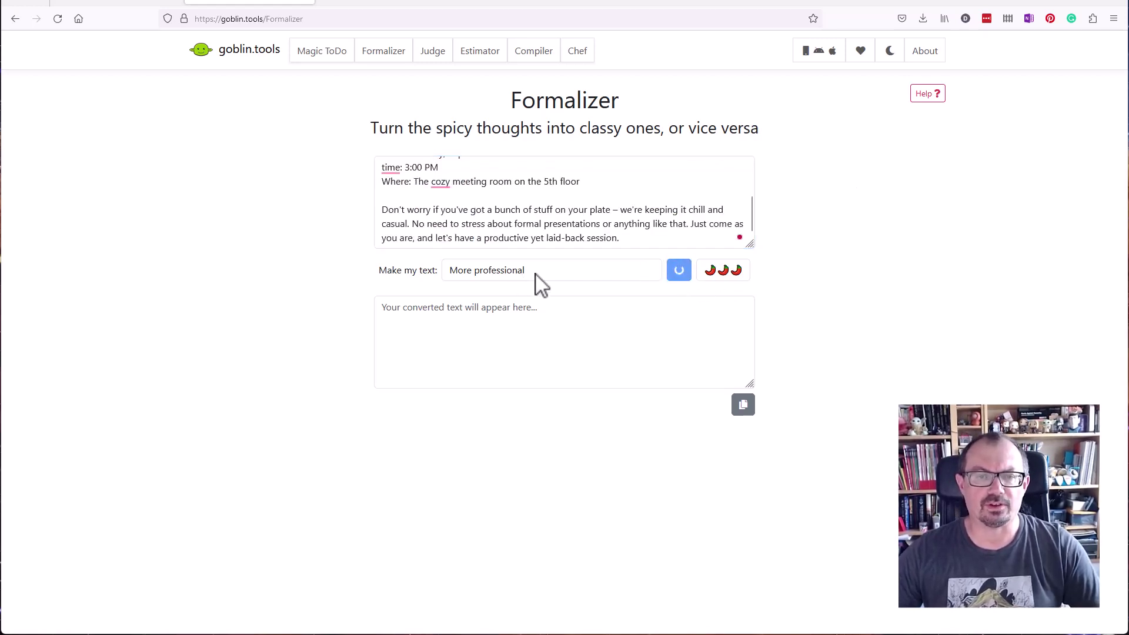
scroll(504, 326, up, 5)
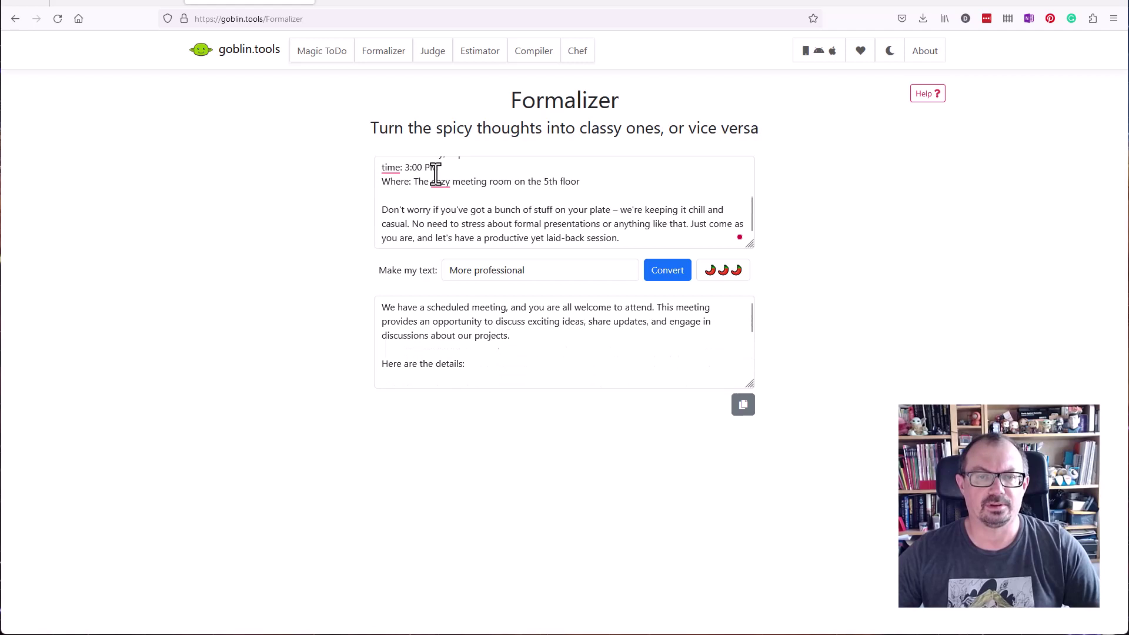
scroll(468, 346, down, 5)
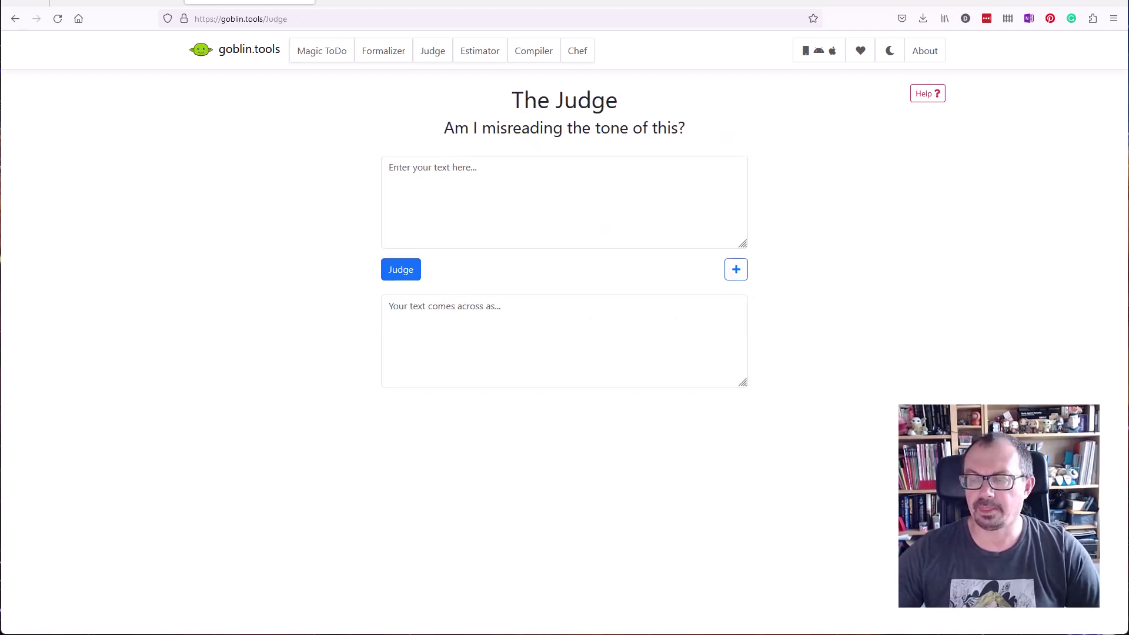
click(471, 221)
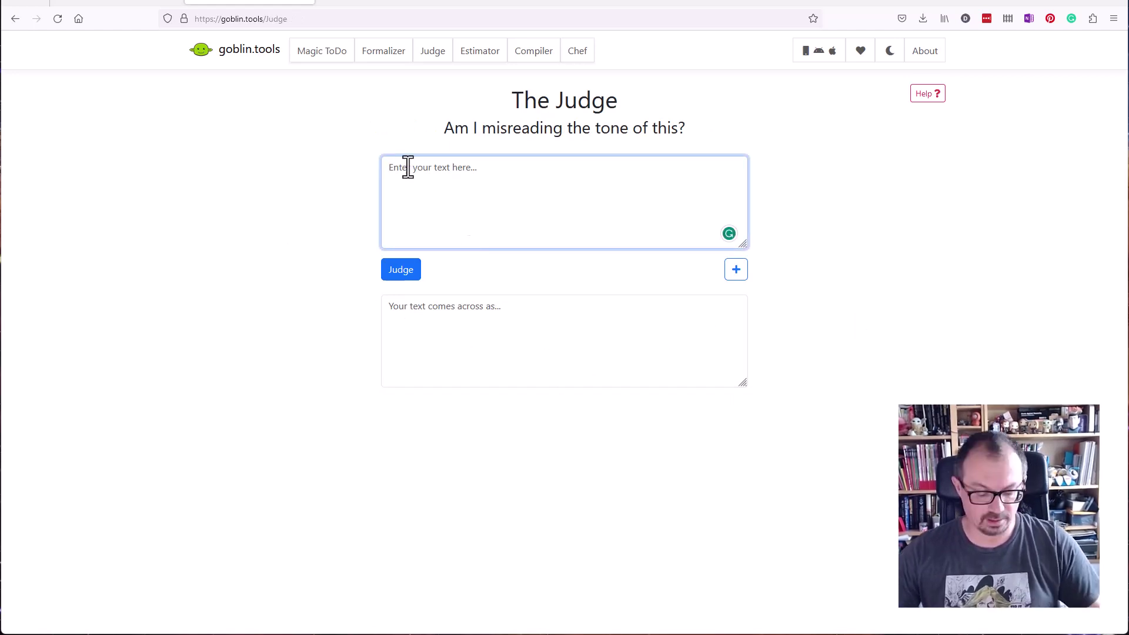
Step: Have The Judge rate the pasted project-deadline reminder, which comes back professional and polite
key(ctrl+v)
scroll(468, 201, up, 3)
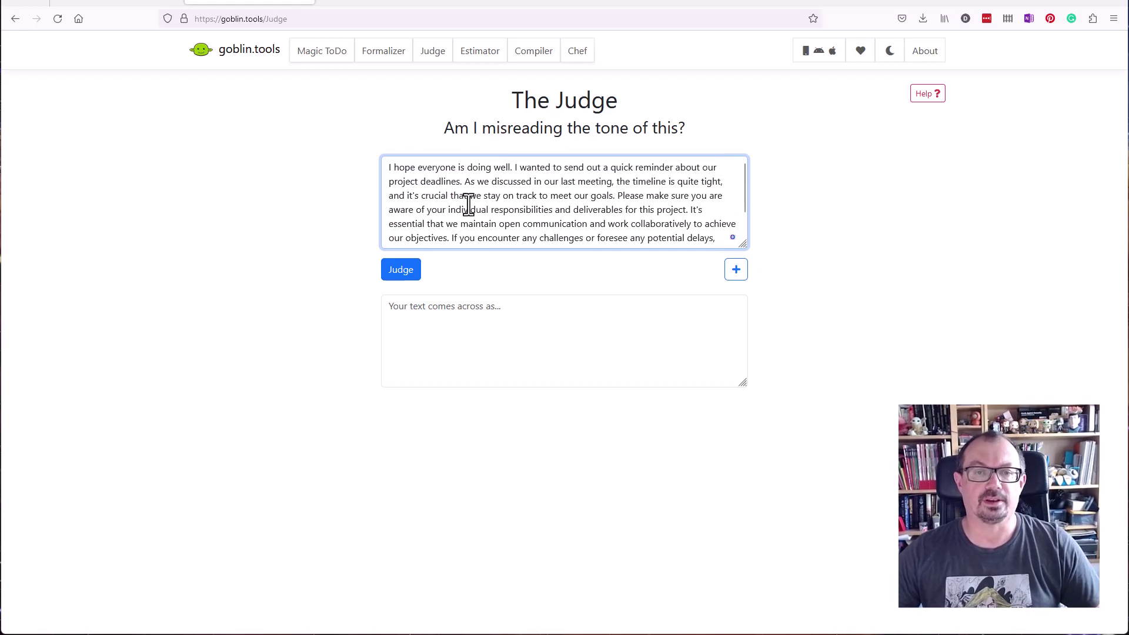
click(395, 271)
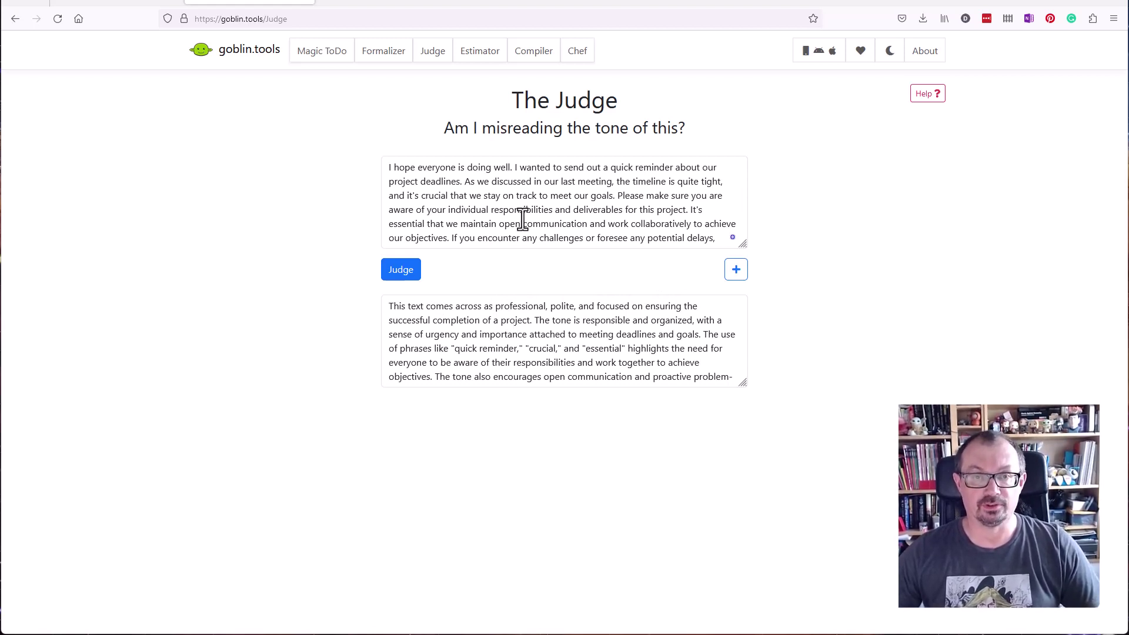
click(480, 50)
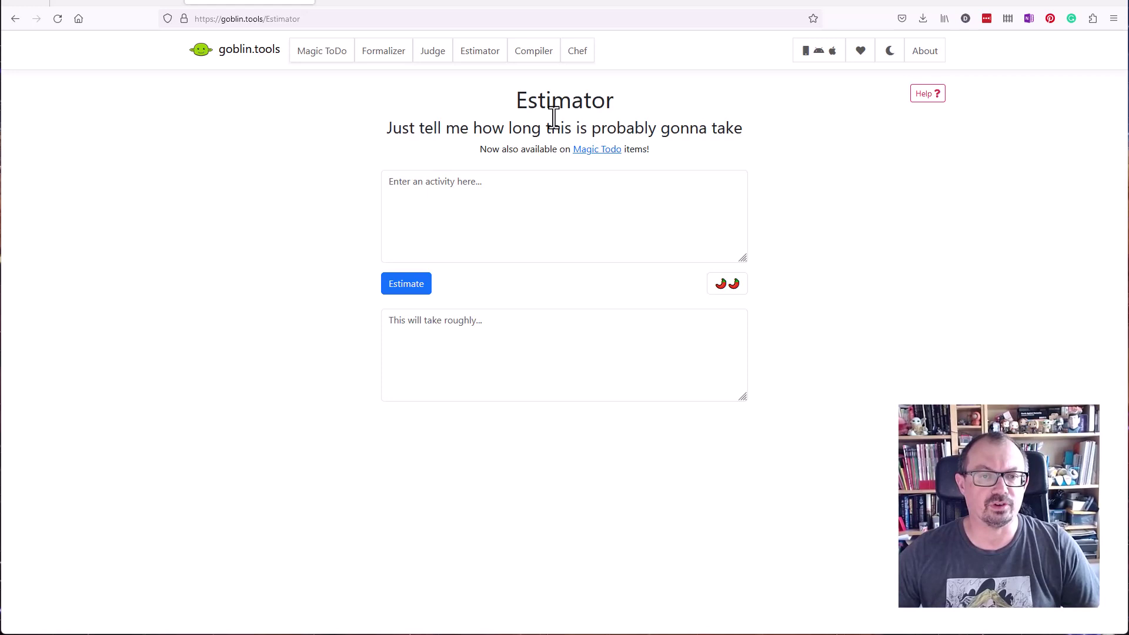
Step: Estimate a 10-slide PowerPoint presentation about Paris, getting 1-2 hours
click(416, 181)
text(Creating a 10 slide powerpoint presentation about Paris)
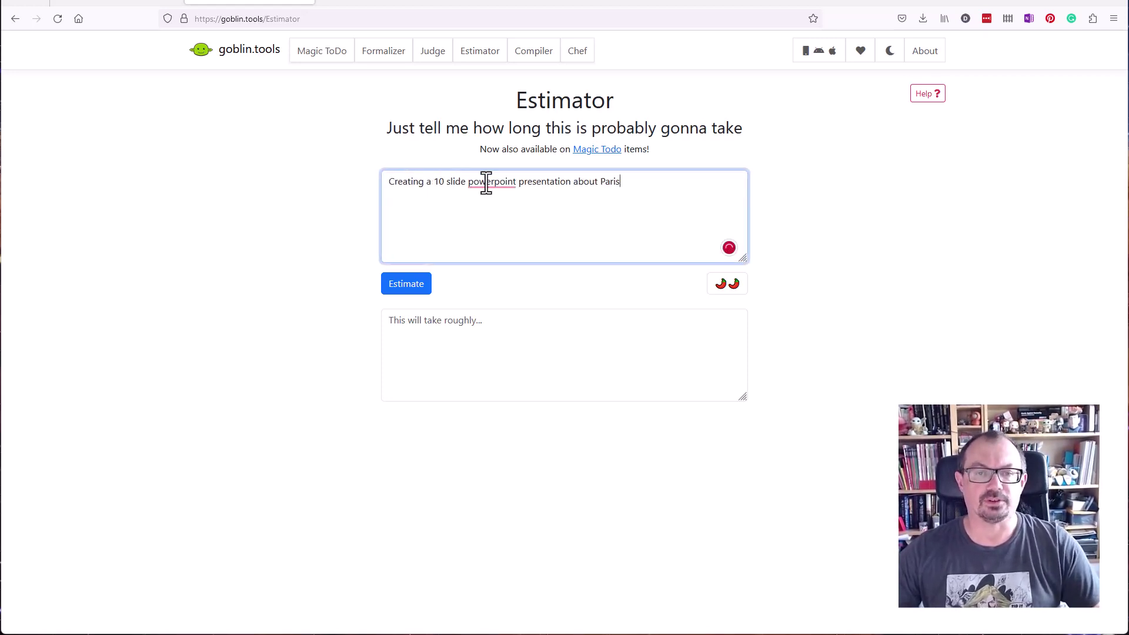
click(411, 287)
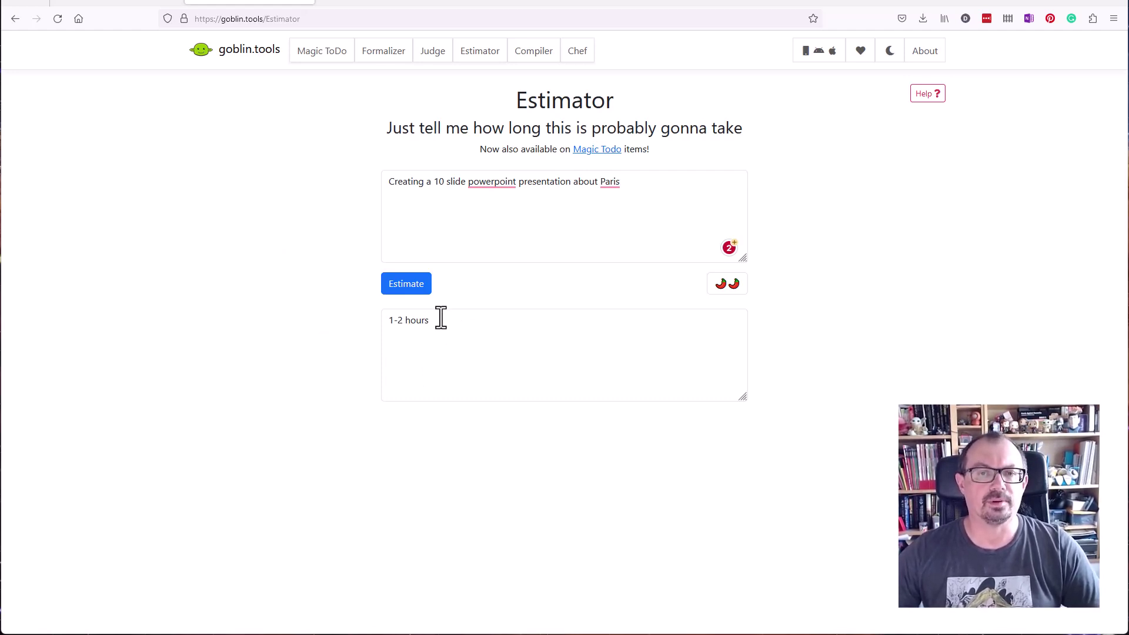
click(533, 50)
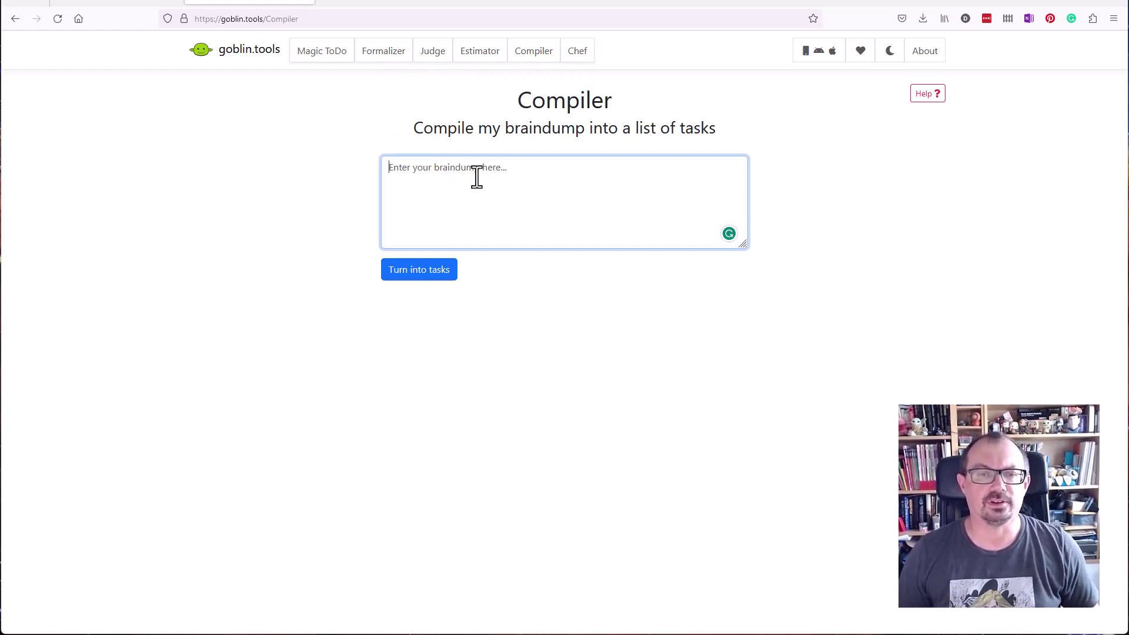
Step: Compile the training-preparation braindump into five tasks and view them in Magic ToDo
text(write an email to helen about the tutoring. Must plan out the chelmsford presentation. I need to sort out a list of equipment for fridays training session and print out the handouts. Better check the location for the training too.)
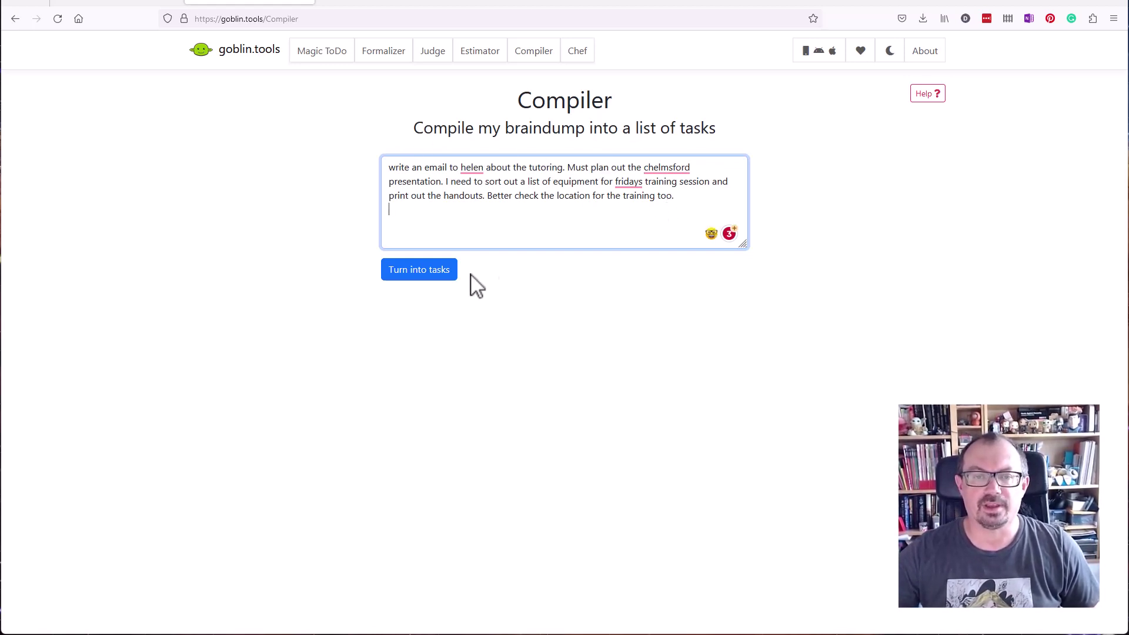
click(413, 276)
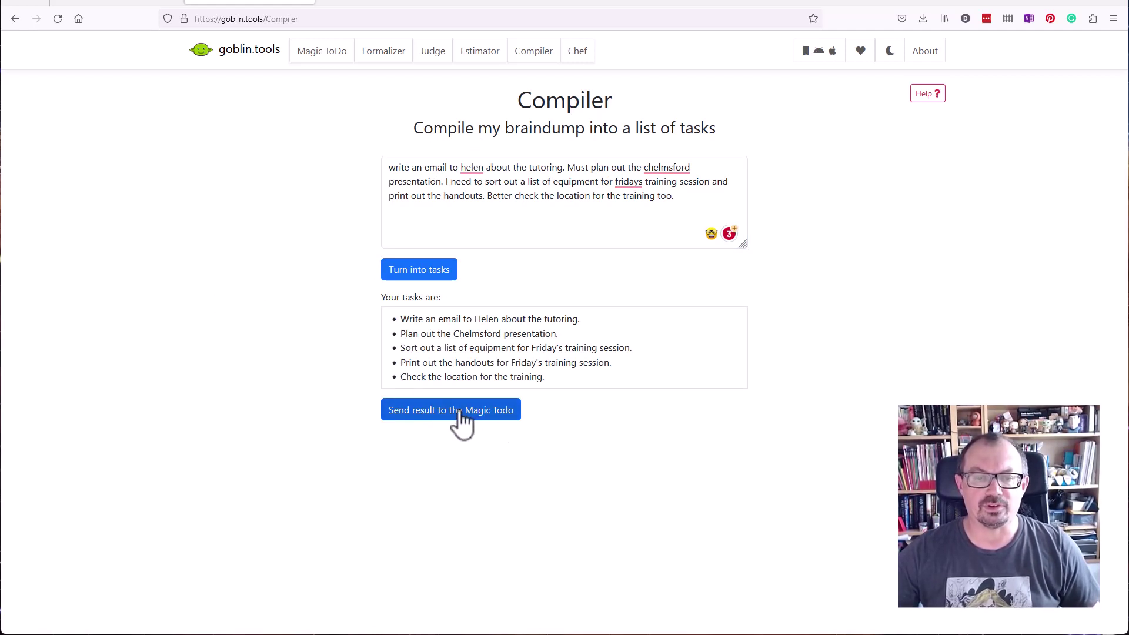
click(471, 419)
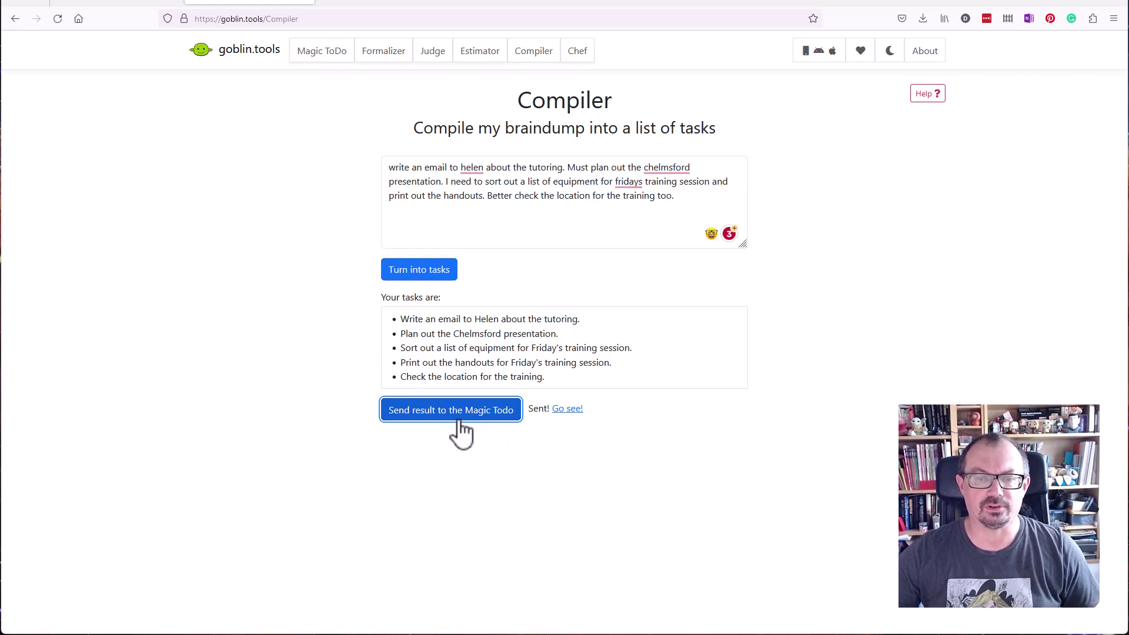
click(568, 417)
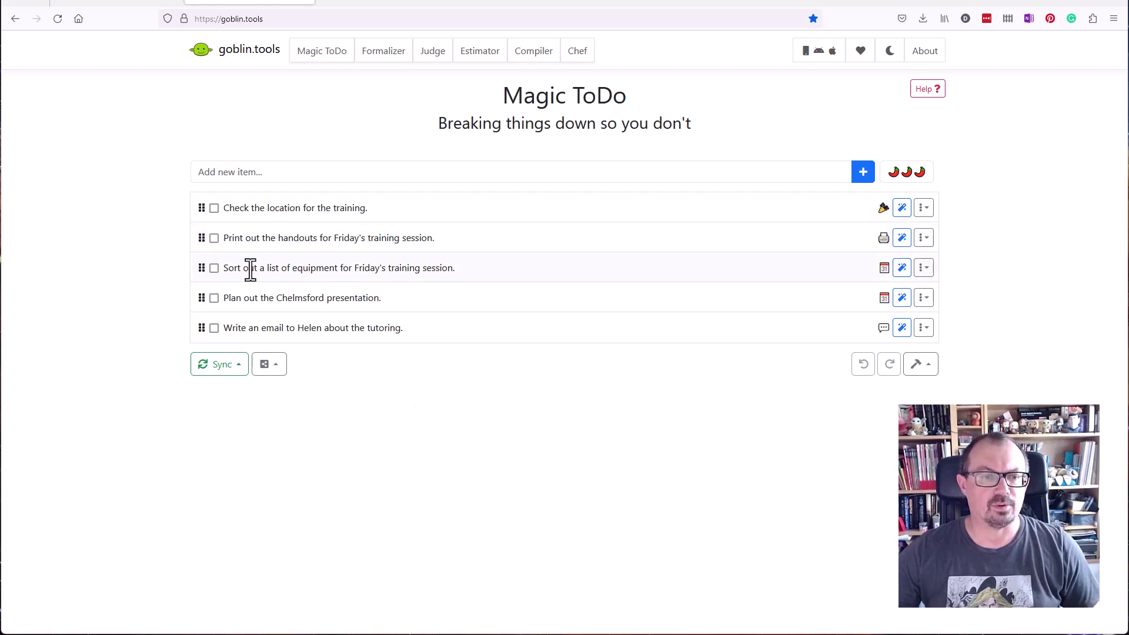
Step: Break the third task, the Friday training equipment list, into subtasks
click(902, 269)
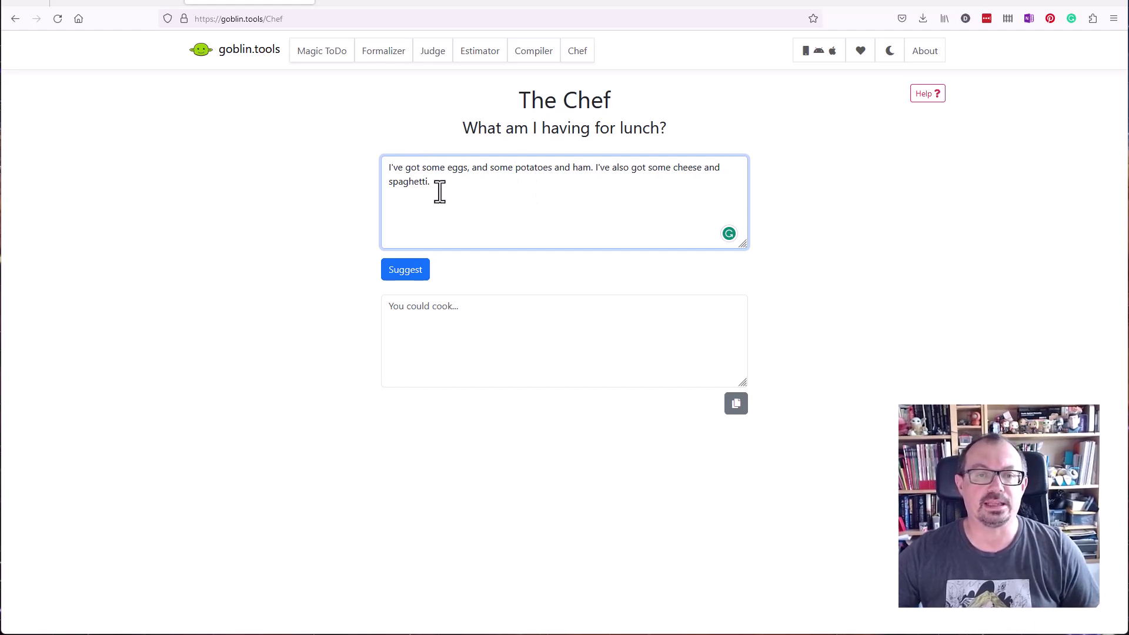
Step: Get a 4-serving frittata recipe from eggs, potatoes, ham, cheese and spaghetti, then send it to Magic ToDo
click(393, 272)
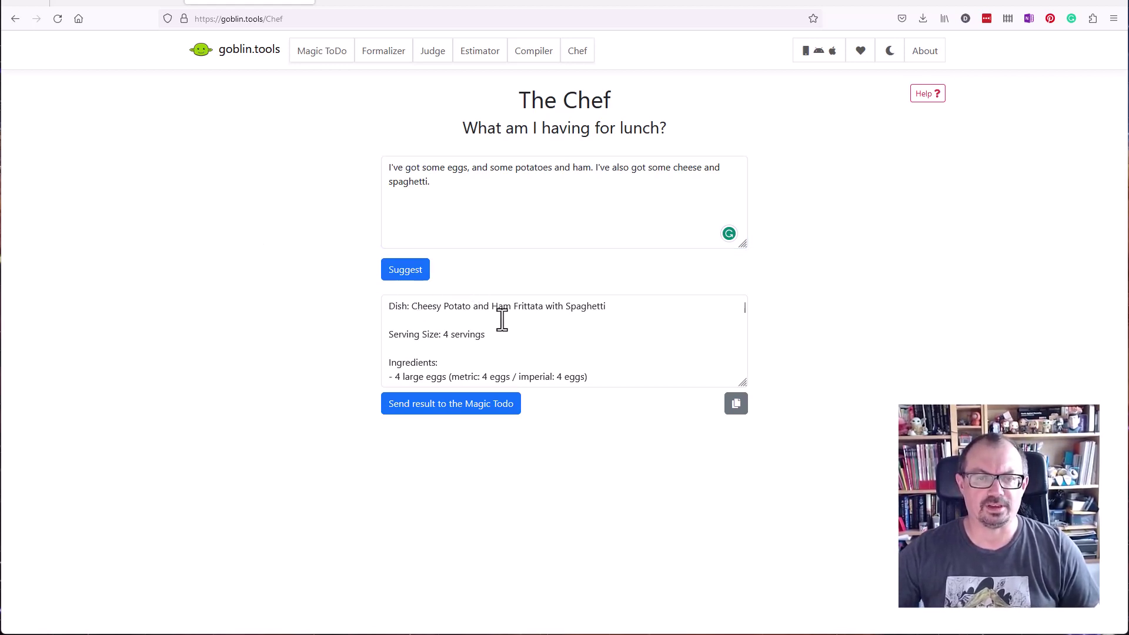
drag(745, 381, 744, 521)
scroll(598, 352, down, 5)
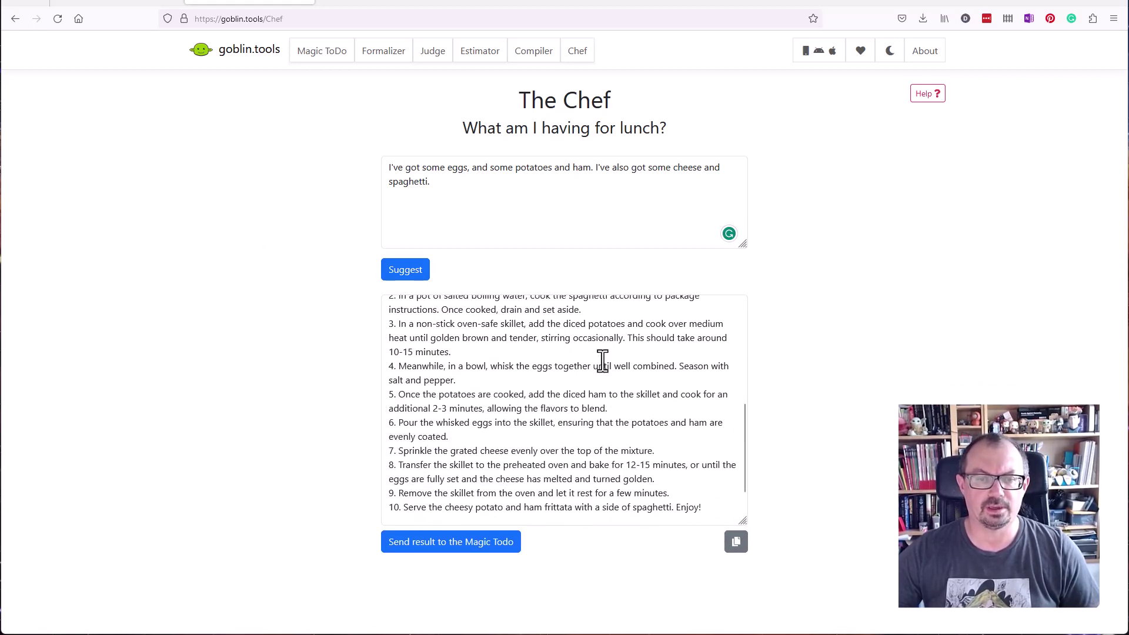
scroll(602, 362, down, 2)
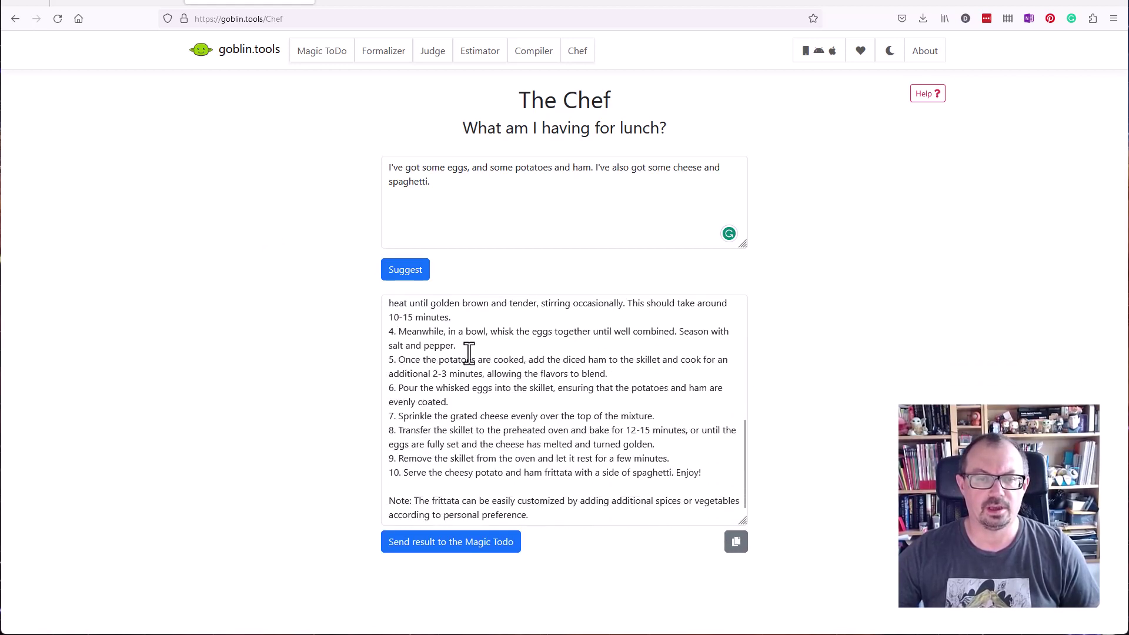
click(472, 546)
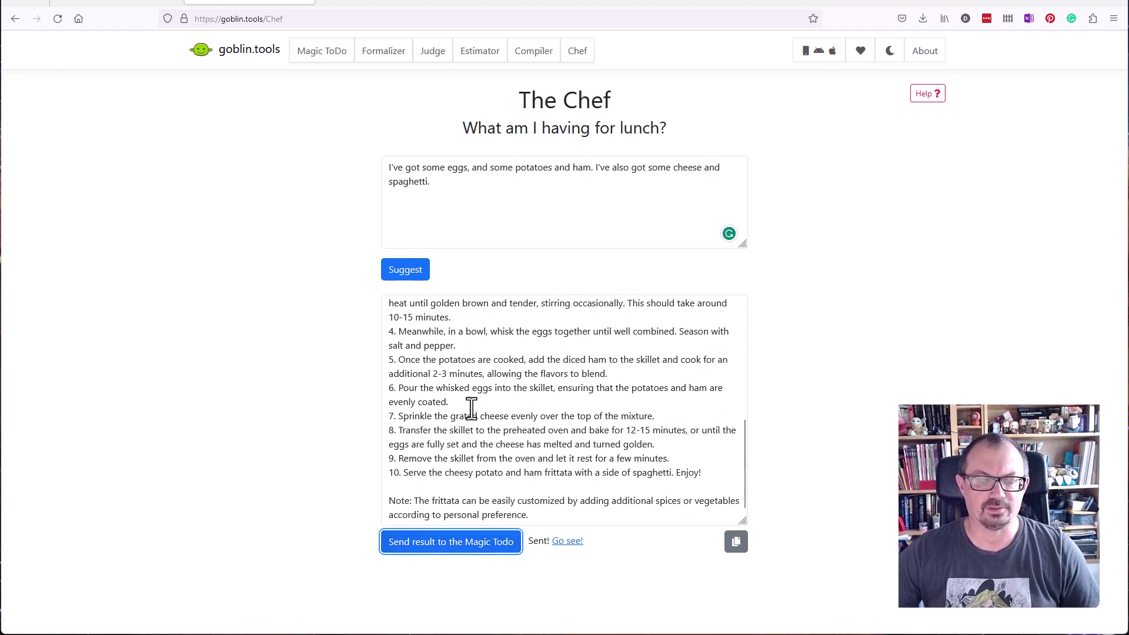
Step: Review the frittata recipe task and its ten cooking steps in Magic ToDo
click(565, 541)
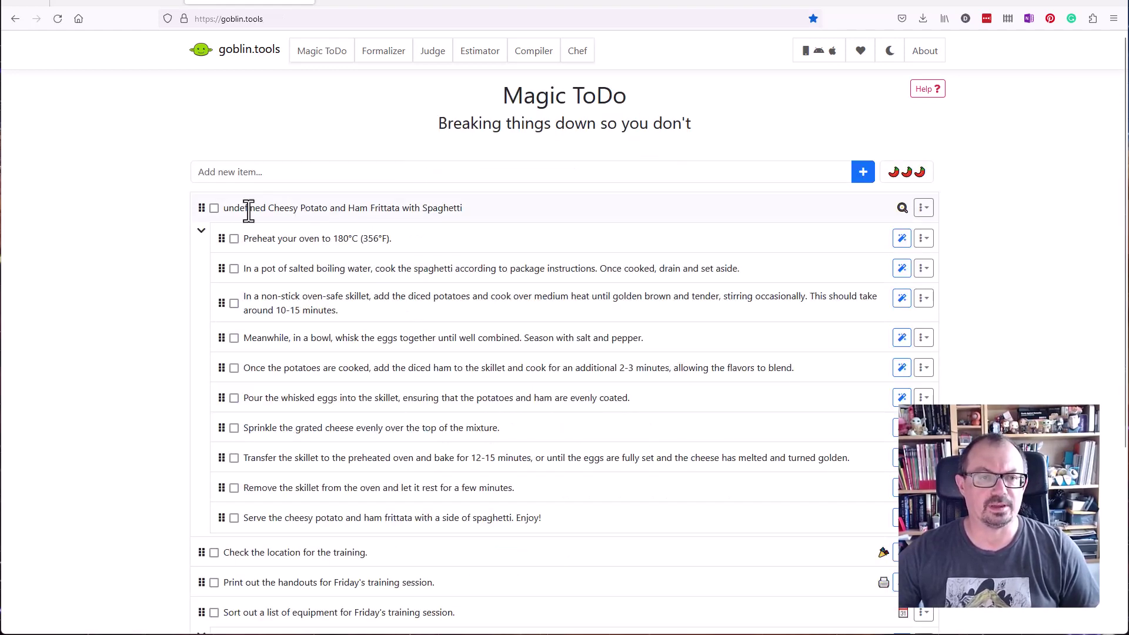
scroll(316, 200, down, 1)
scroll(313, 178, up, 1)
scroll(315, 214, down, 1)
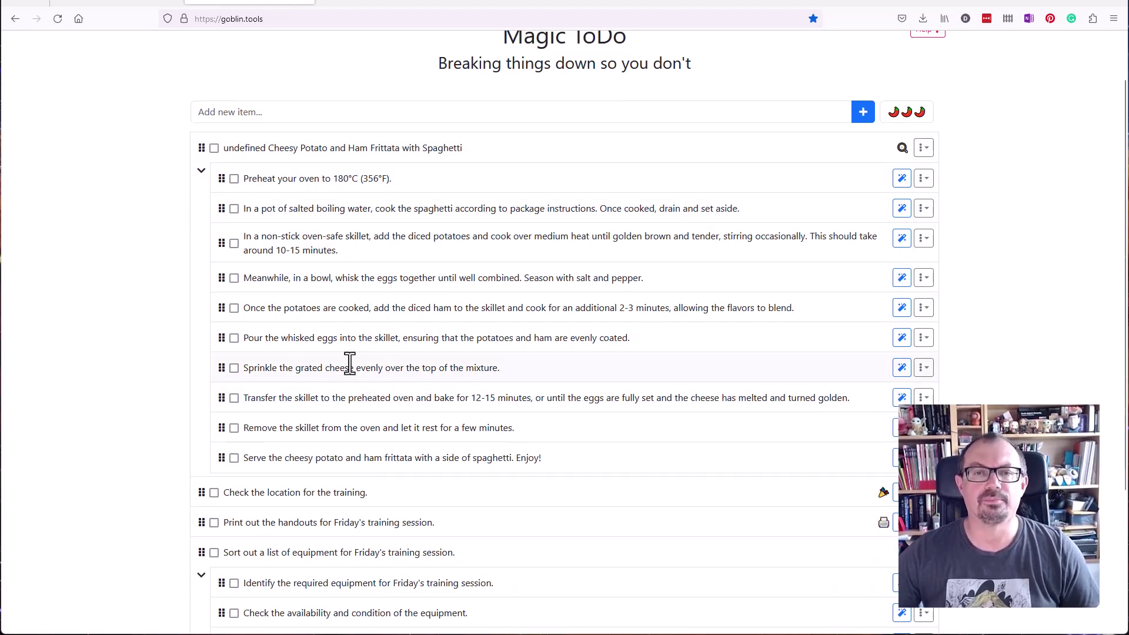
scroll(350, 363, up, 1)
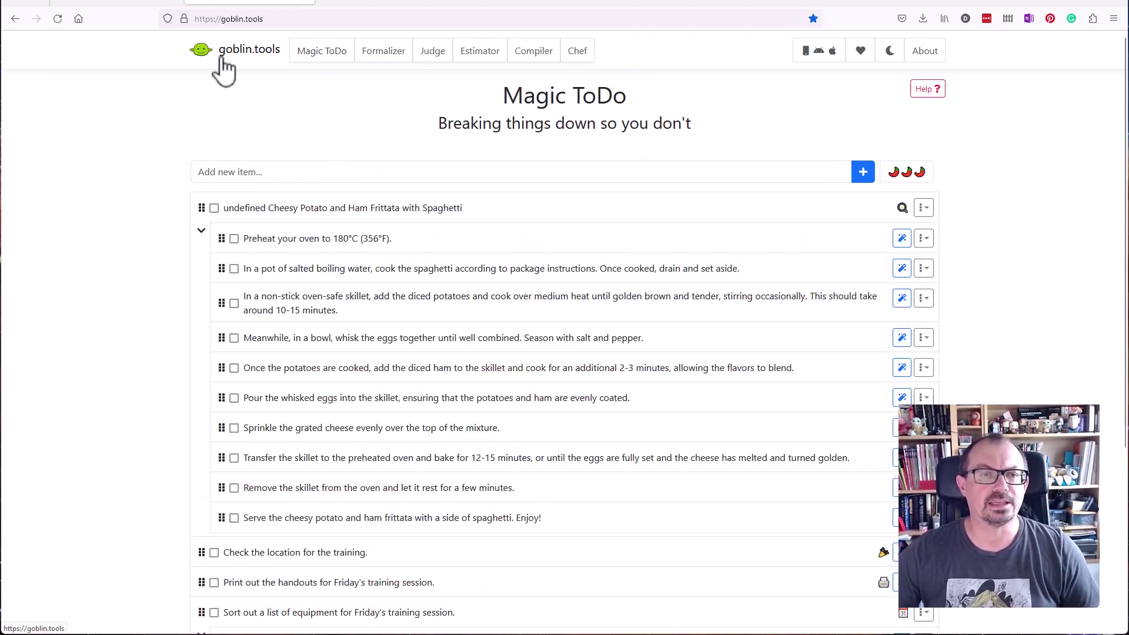